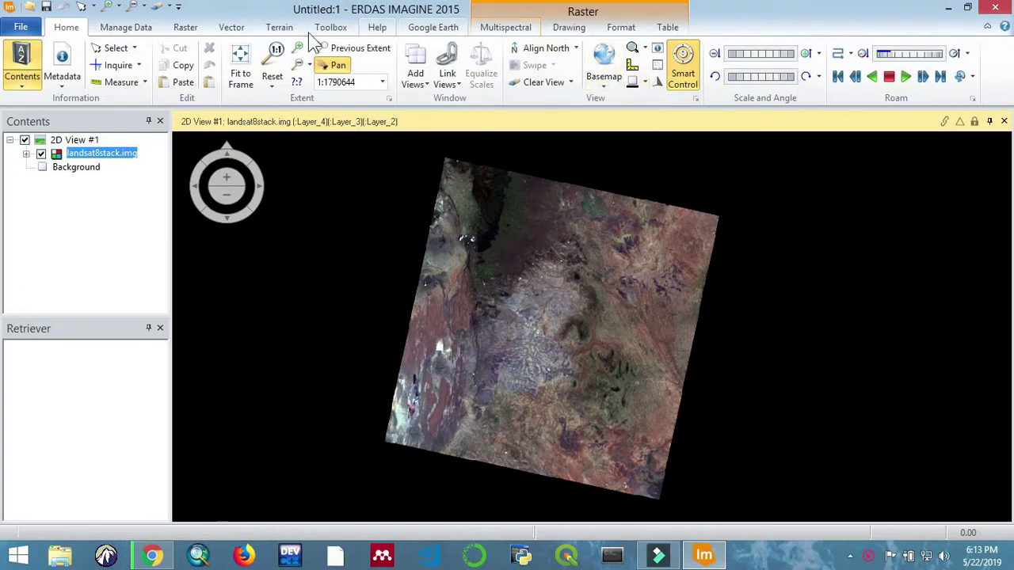
Step: Open the Radiometric Histogram Equalization dialog and centre it in the view
click(188, 28)
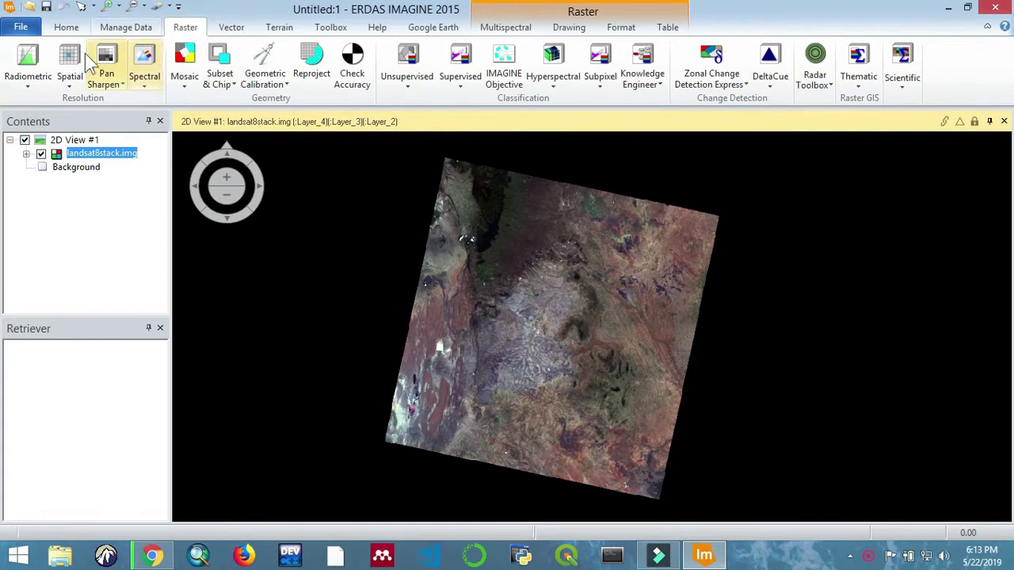
click(35, 80)
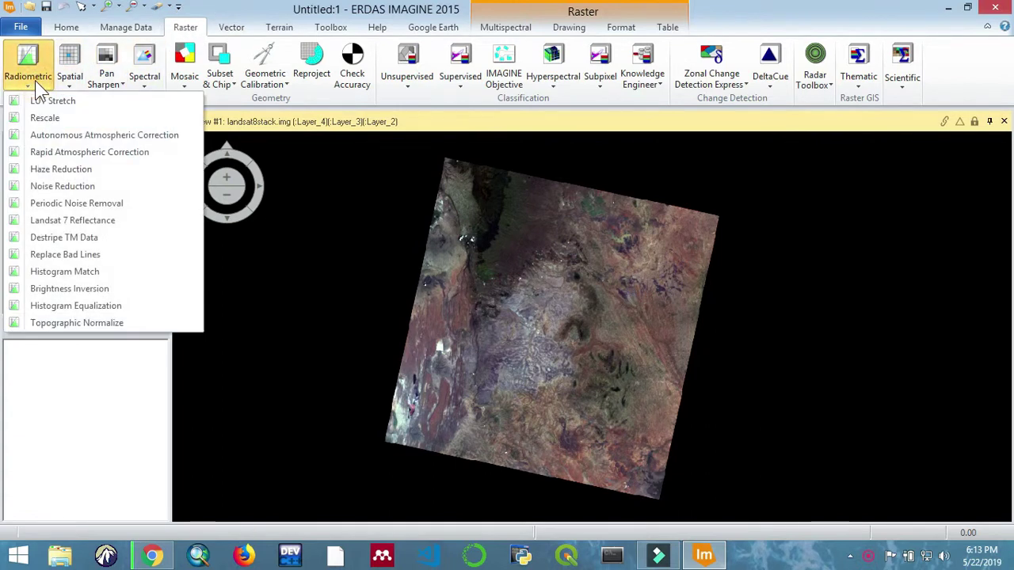
click(97, 305)
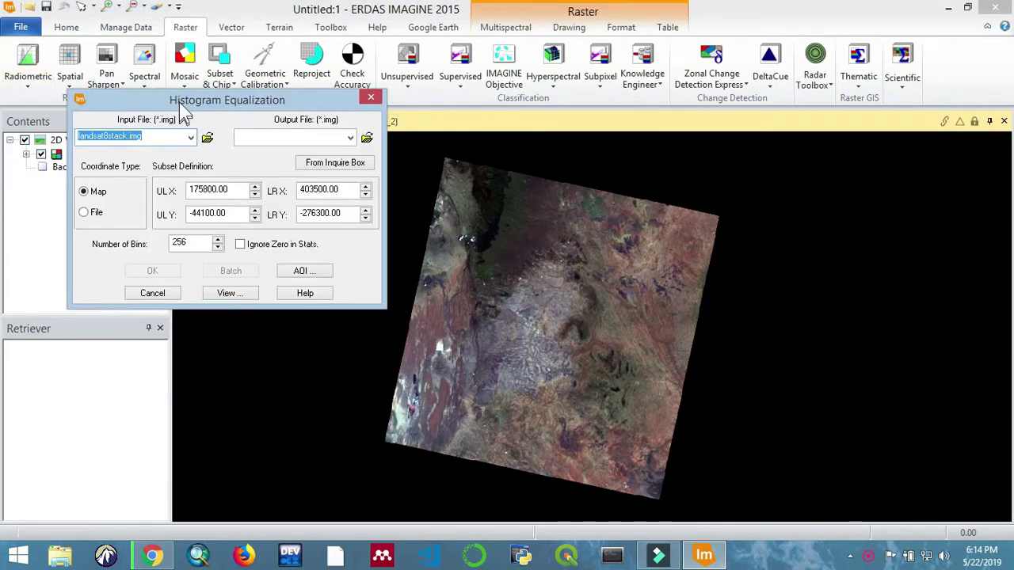
drag(180, 101, 449, 142)
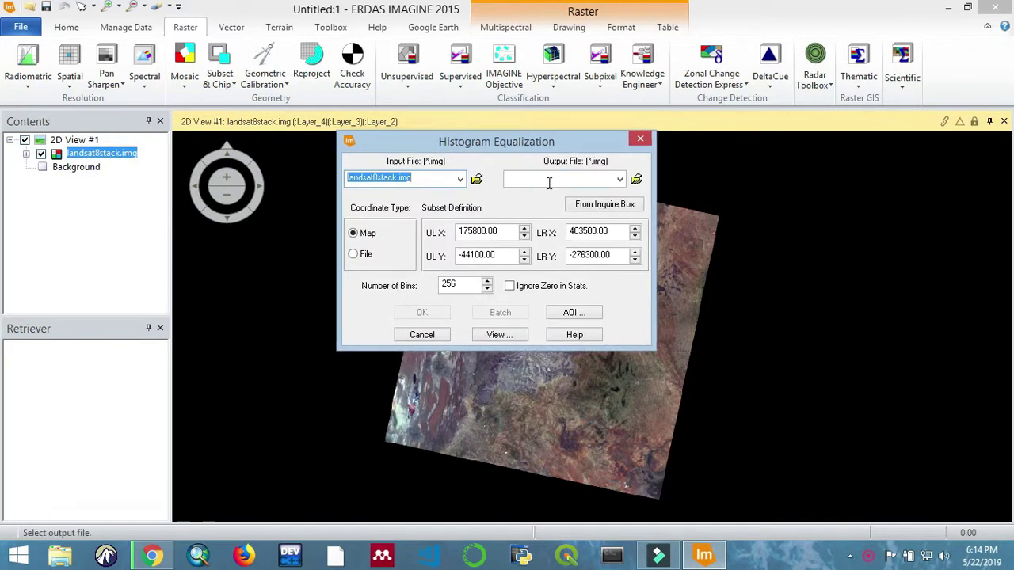
Step: Set landsat8stack.img as the input image and begin choosing the output file
click(413, 178)
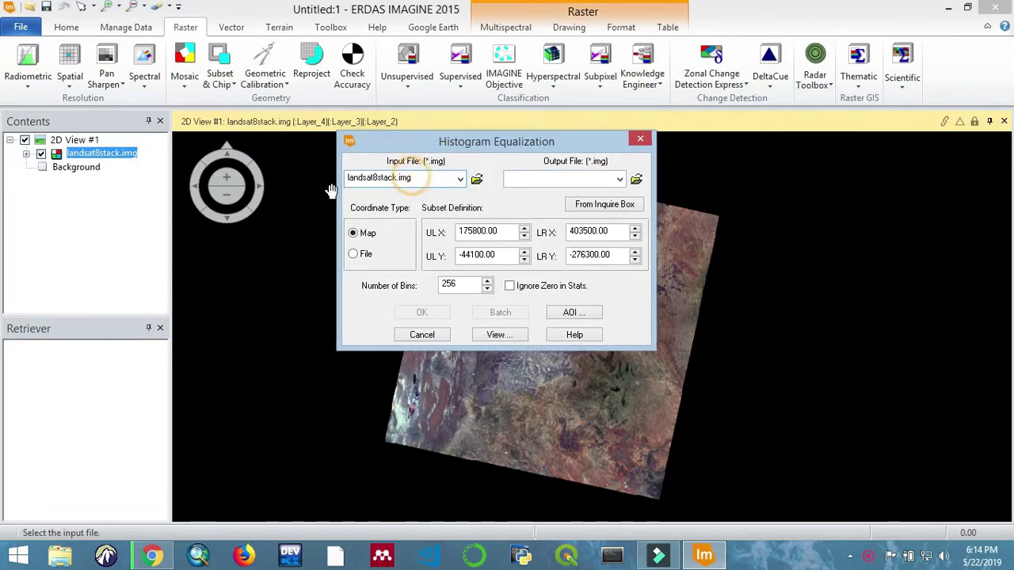
click(132, 157)
click(377, 177)
click(536, 177)
Step: Name the equalization output l8equal.img inside the output061 folder, keeping 256 bins
click(636, 179)
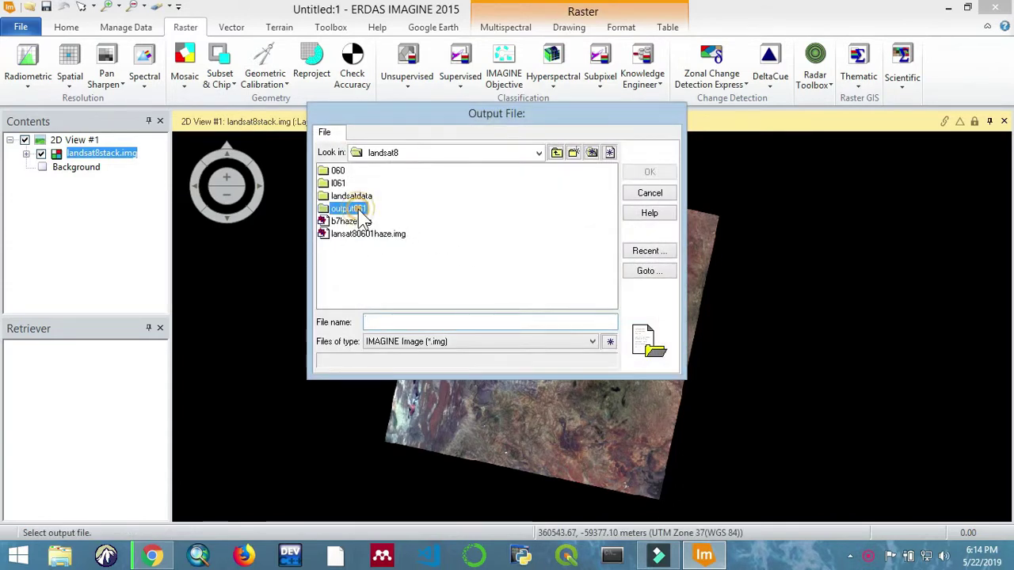
double_click(349, 208)
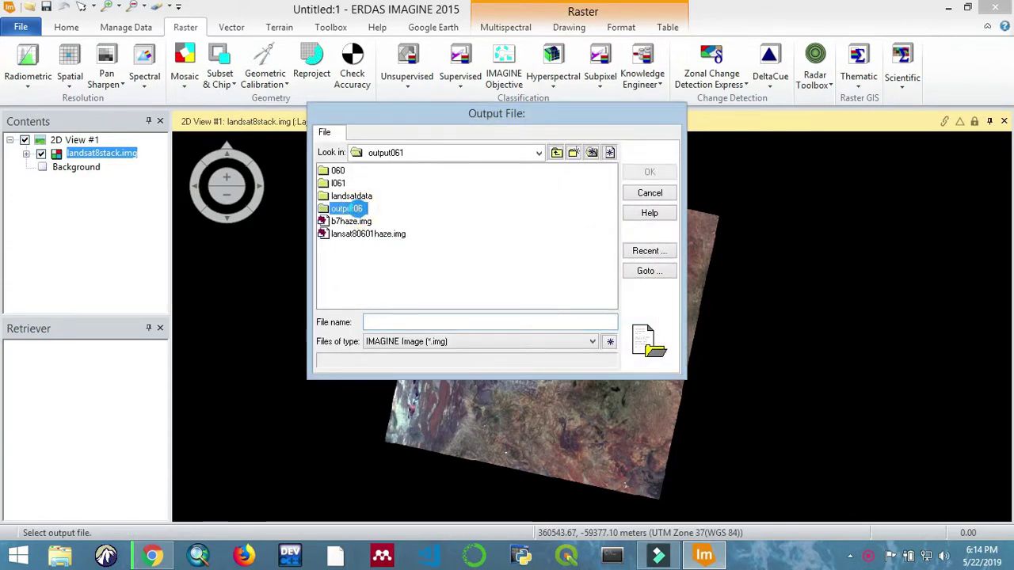
click(461, 322)
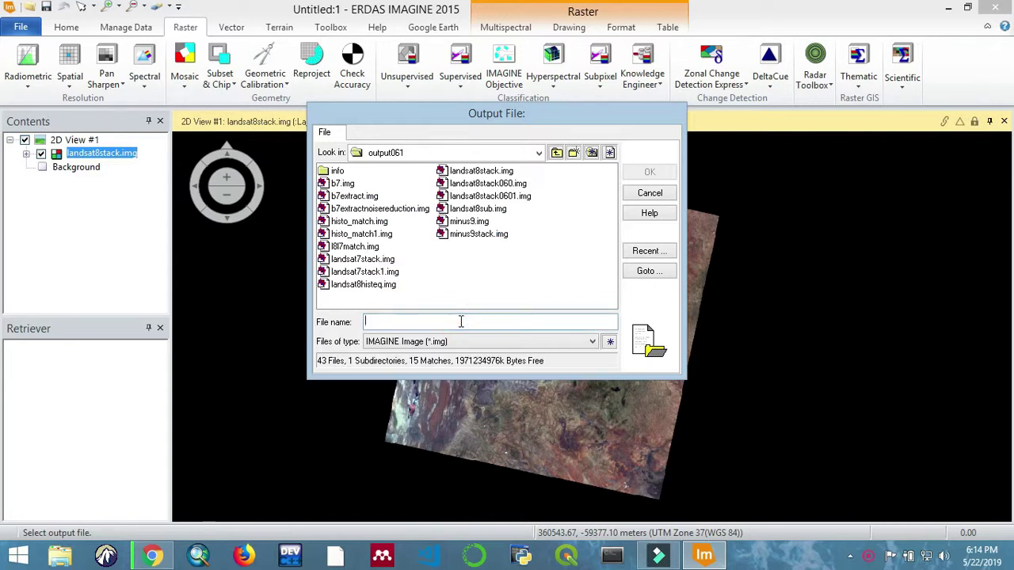
text(l)
text(8equal)
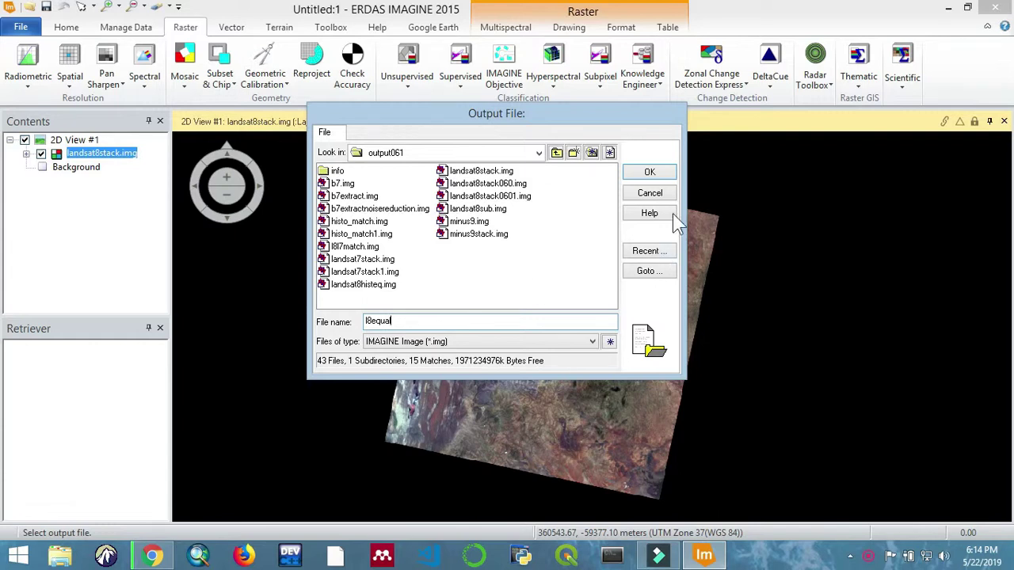
click(646, 172)
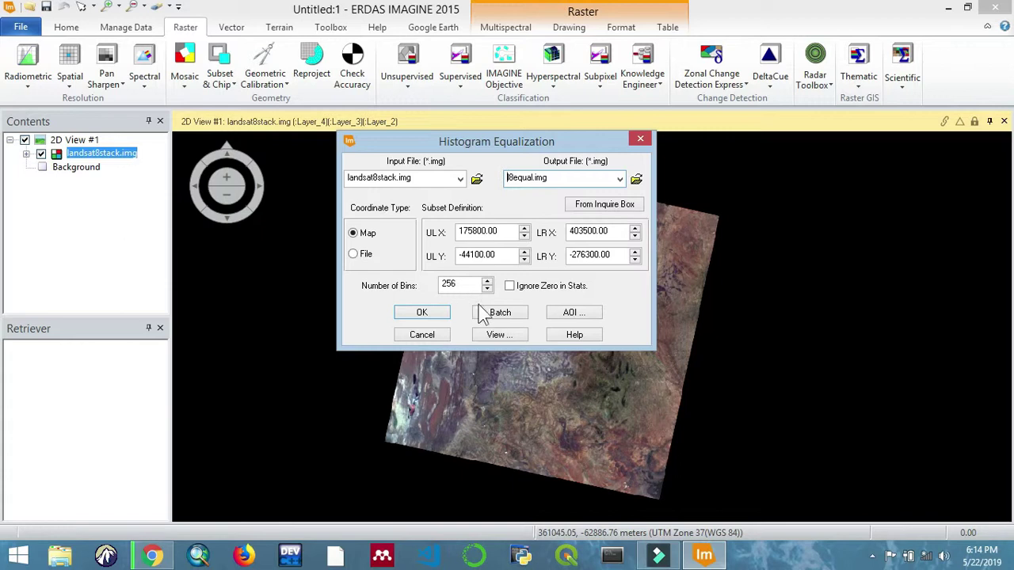
Step: Run the equalization and follow l8equal.img's progress in the Process List
click(444, 317)
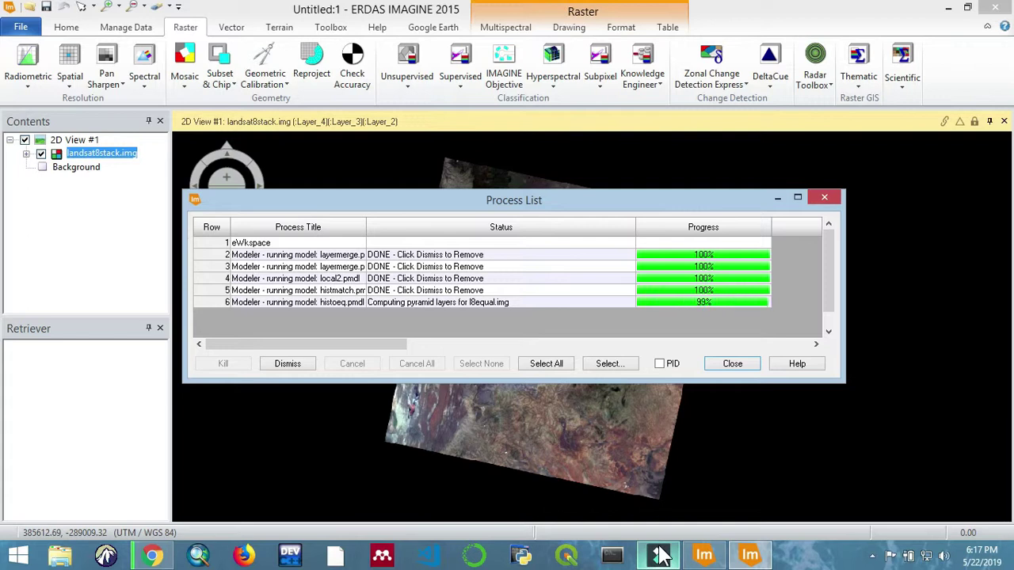
Step: Close the Process List and add a second 2D view beside the first
click(745, 364)
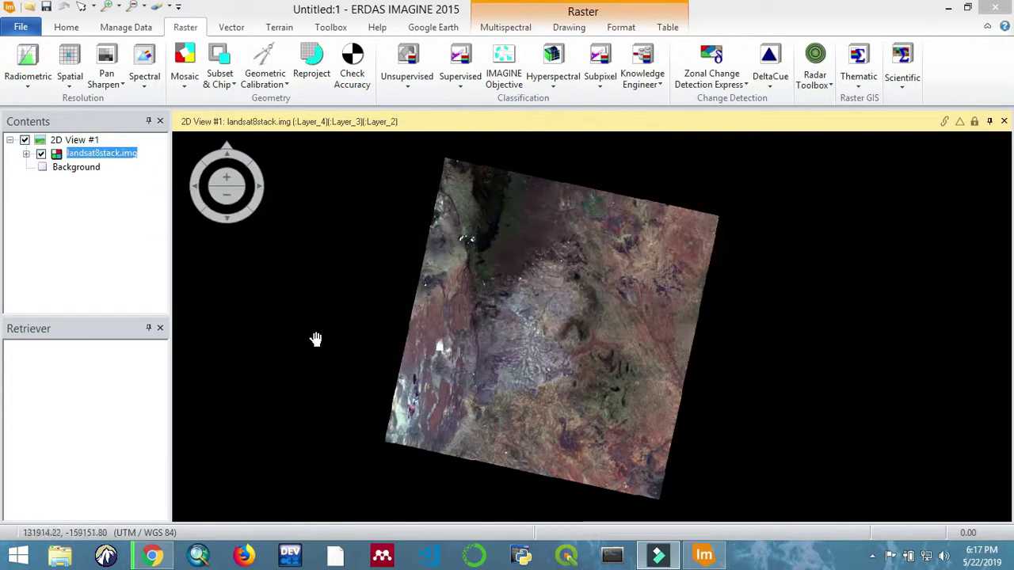
click(69, 28)
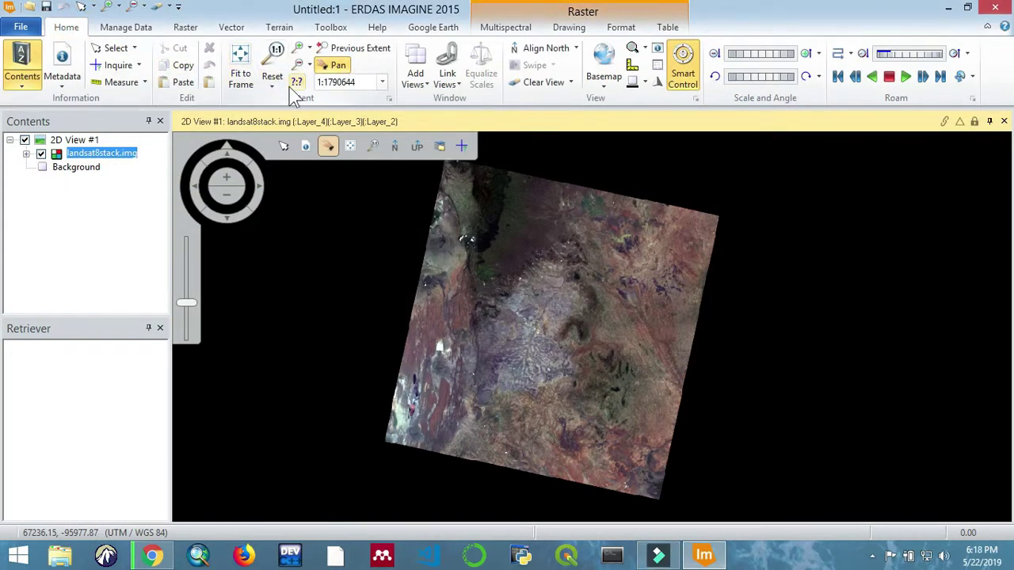
click(423, 82)
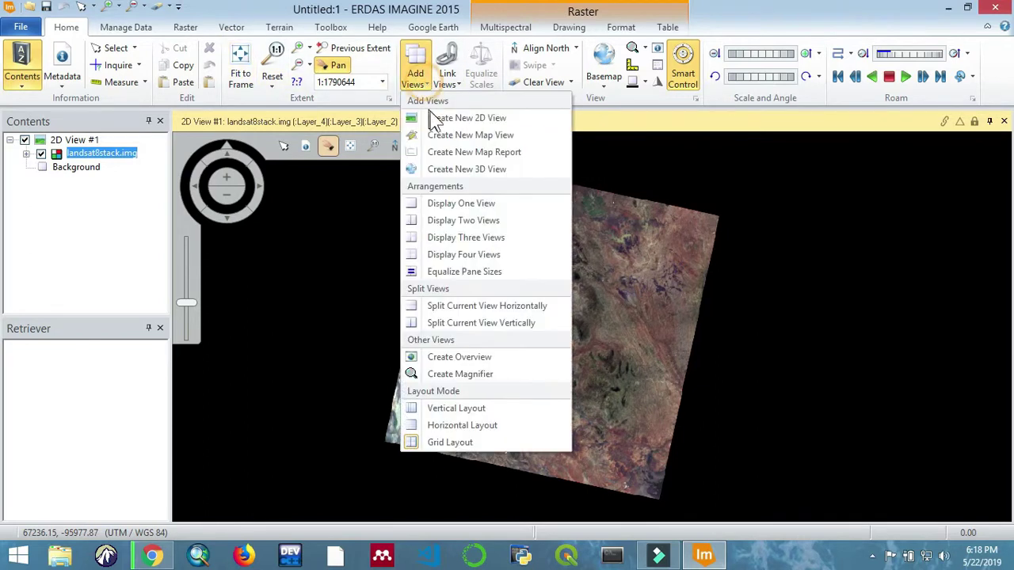
click(446, 119)
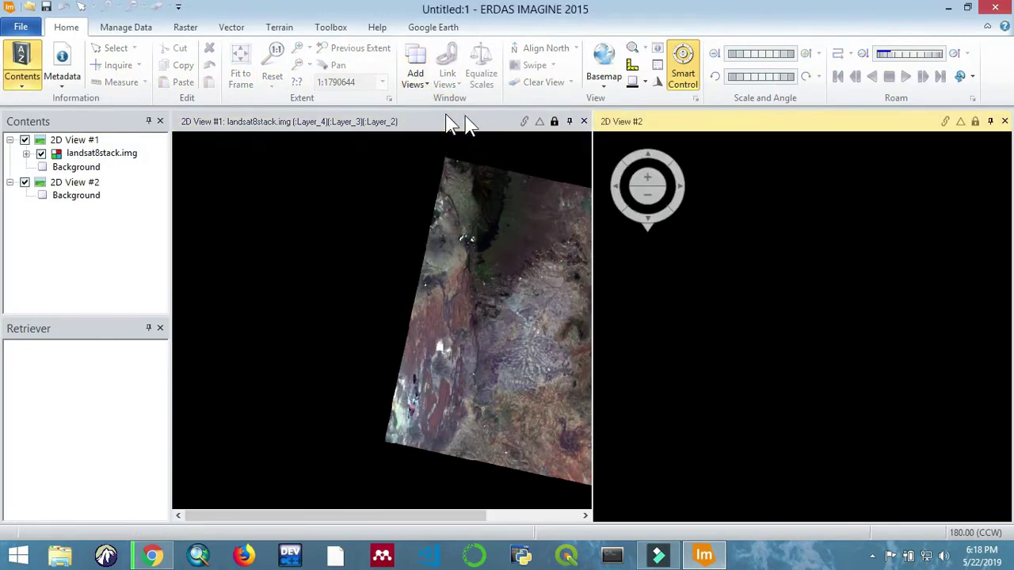
Step: Load l8equal.img from output061 as a raster layer in 2D View #2
right_click(69, 183)
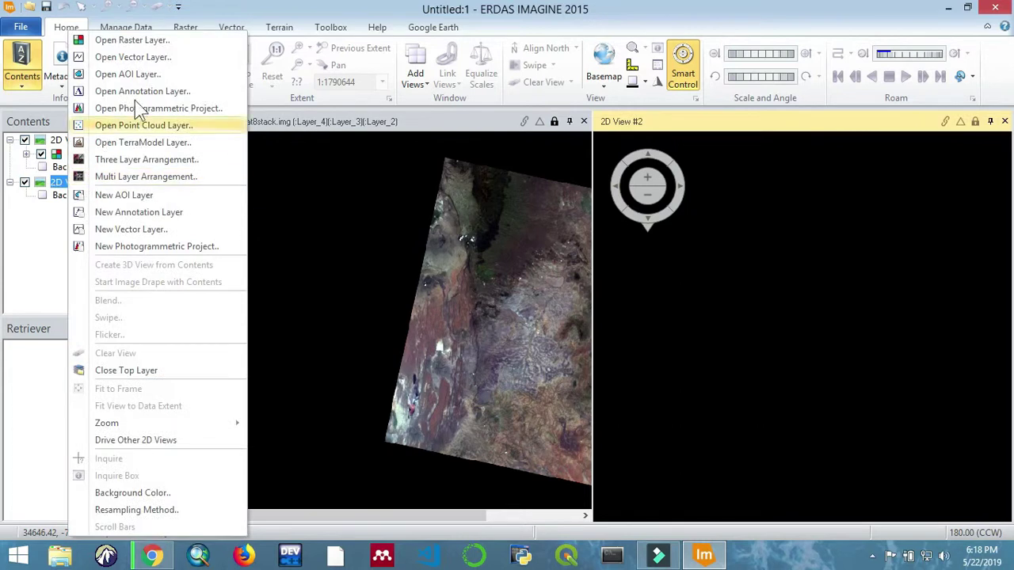
click(159, 40)
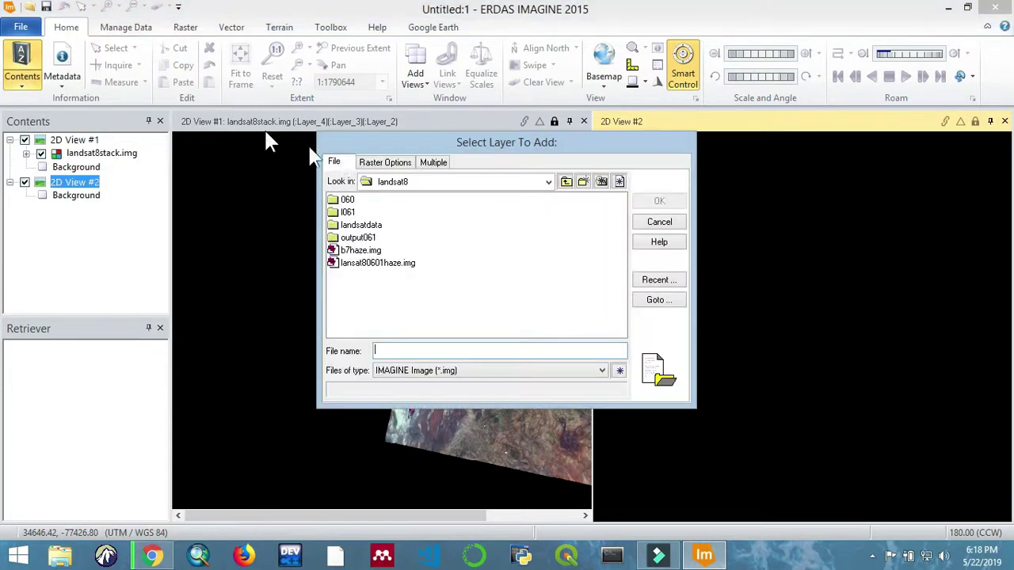
double_click(360, 237)
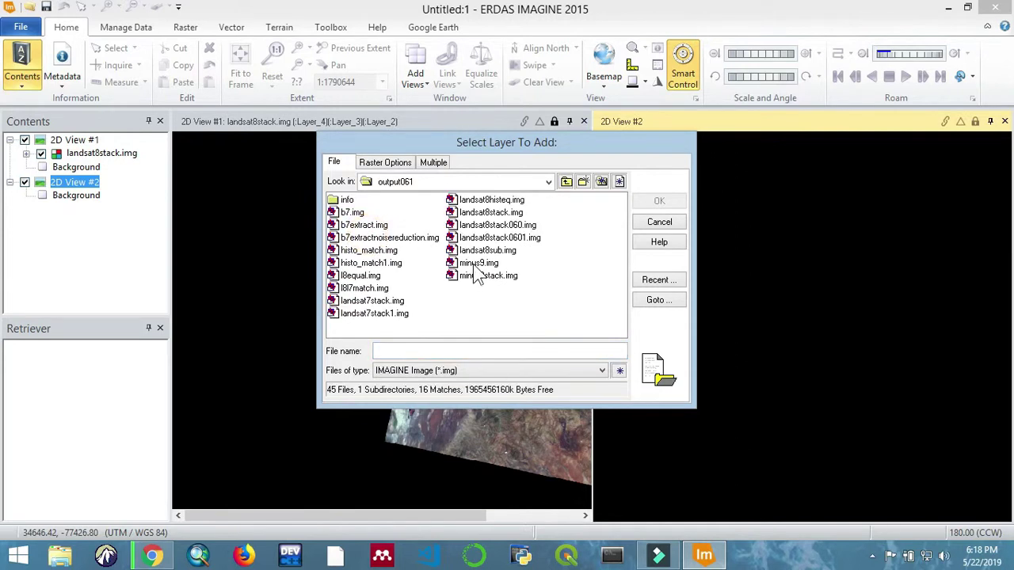
click(361, 276)
click(659, 200)
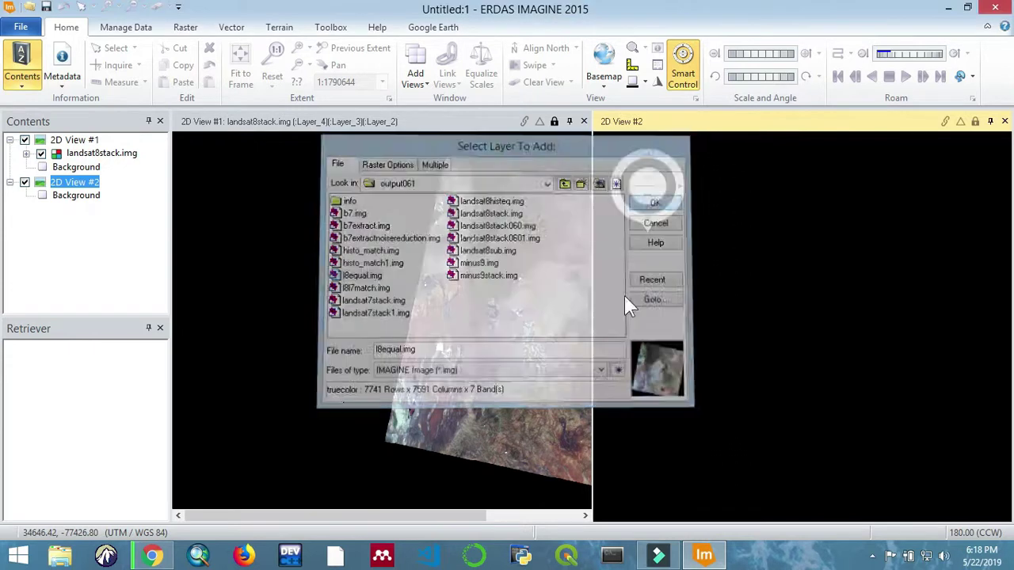
right_click(78, 198)
Step: Fit l8equal.img to the extent of 2D View #2
click(147, 323)
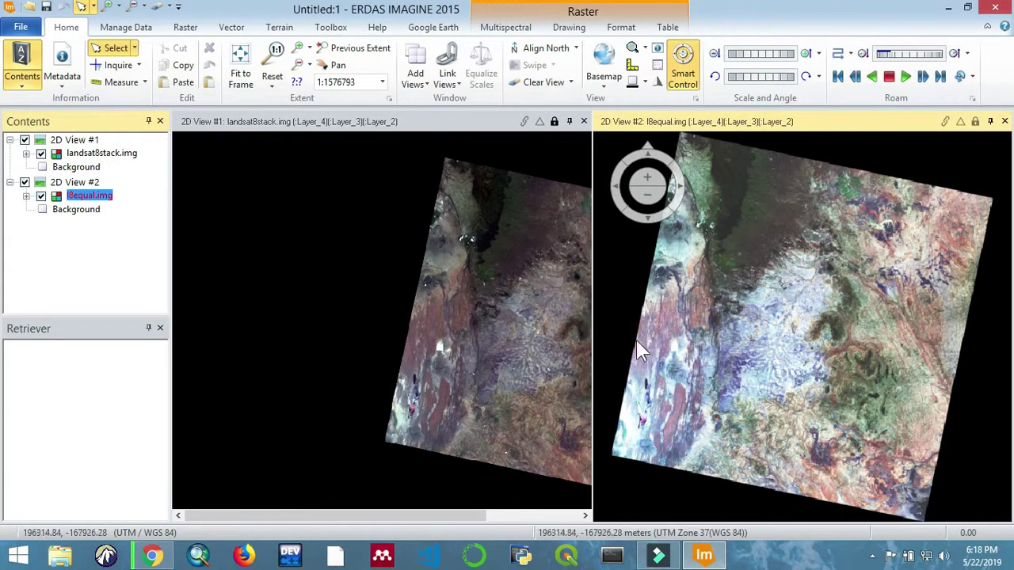
click(489, 329)
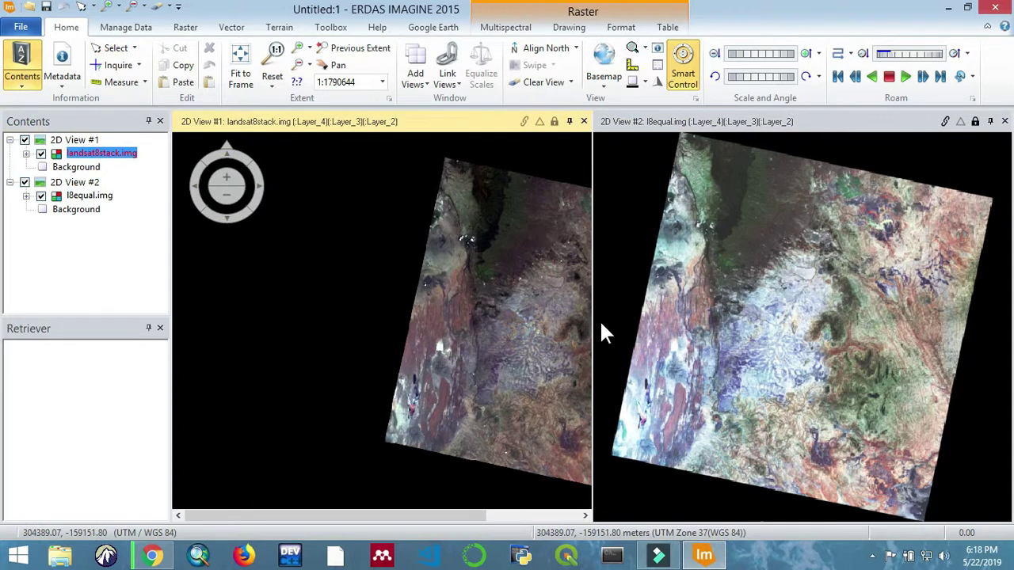
click(734, 334)
scroll(736, 337, down, 3)
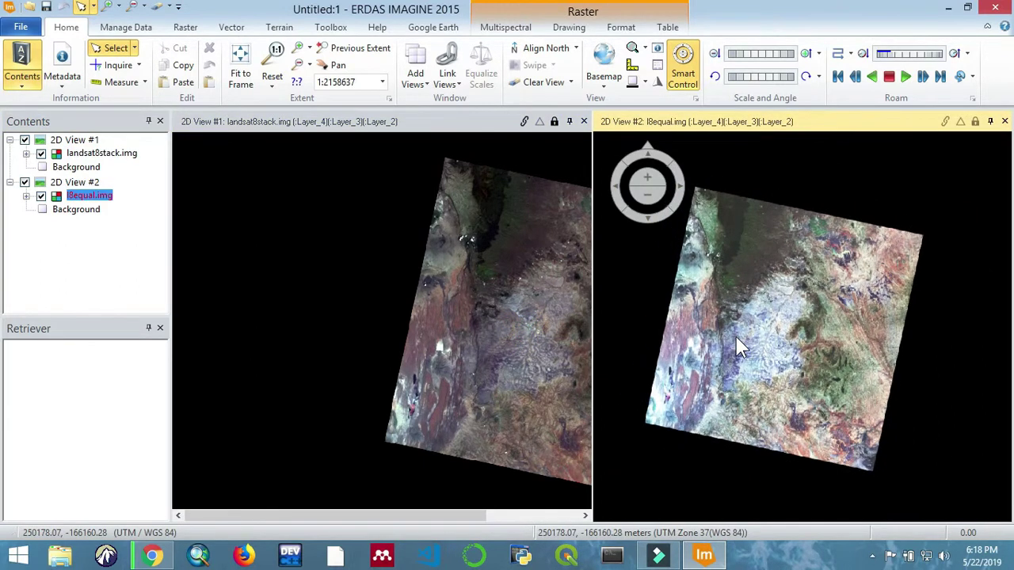
scroll(736, 337, up, 1)
scroll(736, 336, down, 1)
scroll(736, 336, up, 1)
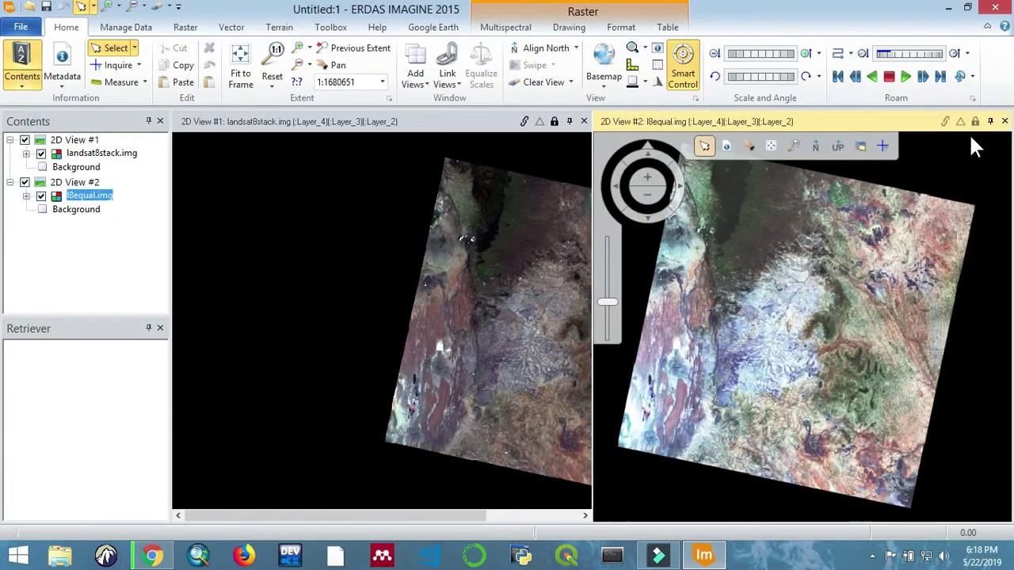
Step: Link View #1 to View #2 and zoom both to the same area
click(552, 128)
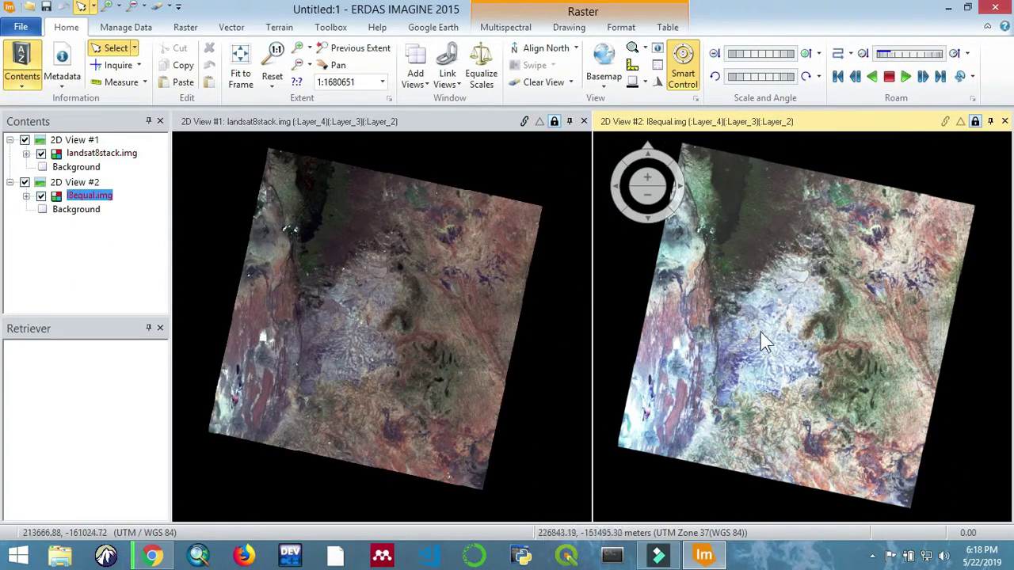
click(482, 283)
scroll(482, 283, up, 2)
scroll(485, 292, up, 3)
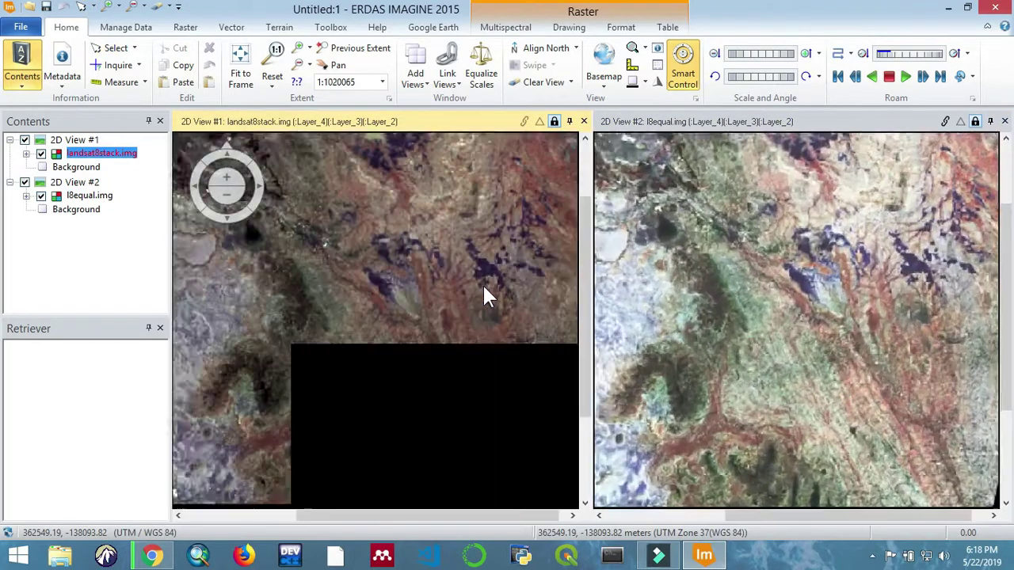
scroll(483, 284, down, 1)
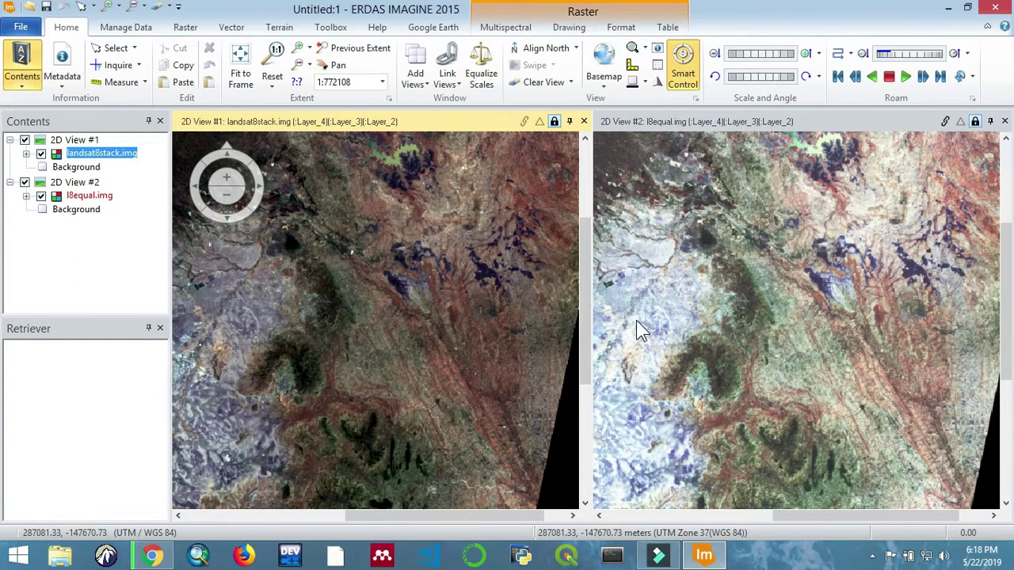
click(56, 79)
Step: Show landsat8stack.img's metadata histogram, spanning 7803–34390
click(73, 101)
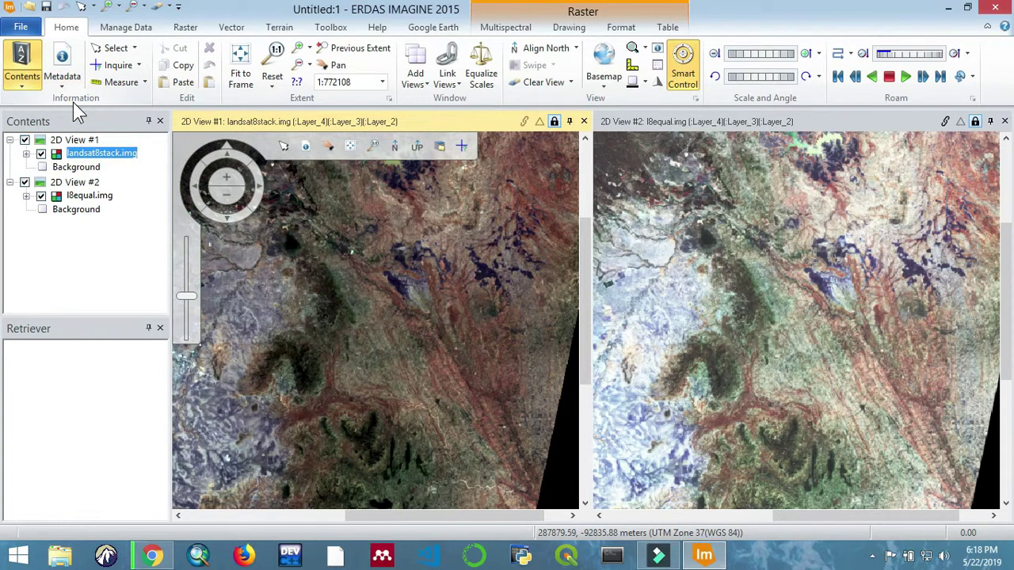
click(62, 64)
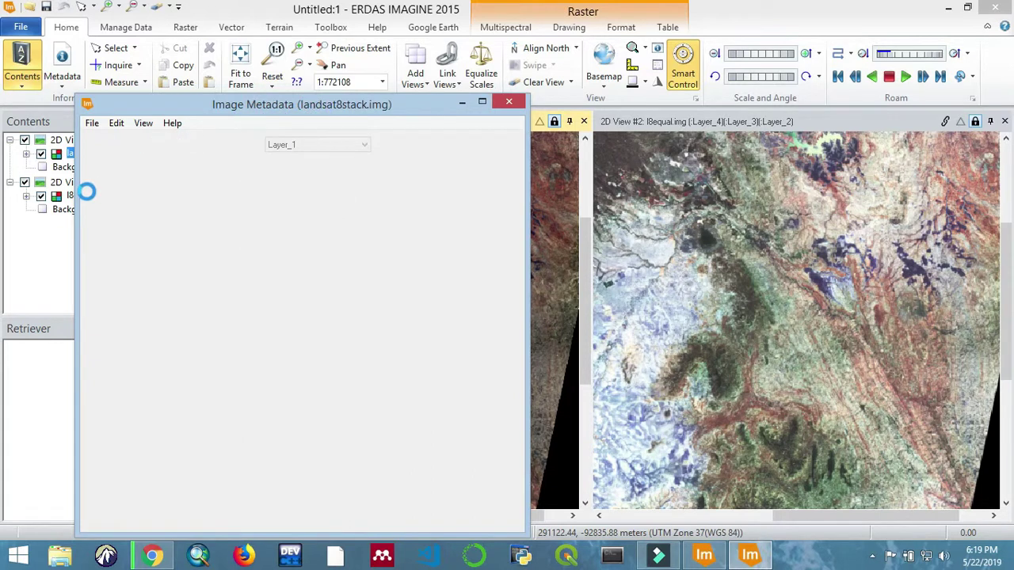
drag(254, 107, 313, 91)
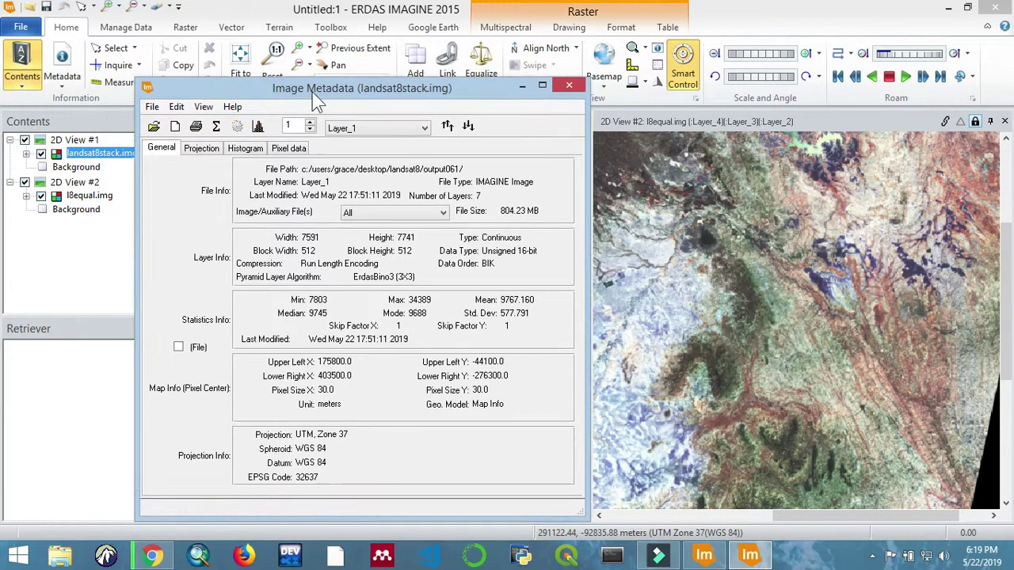
click(251, 151)
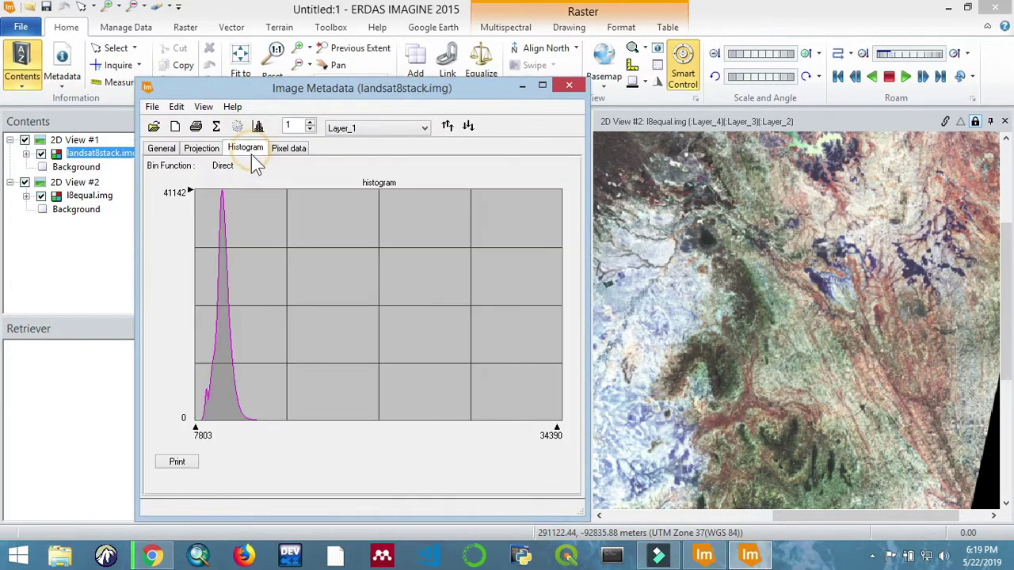
Step: Select l8equal.img and open its View/Edit Image Metadata window
click(89, 196)
click(77, 90)
click(81, 101)
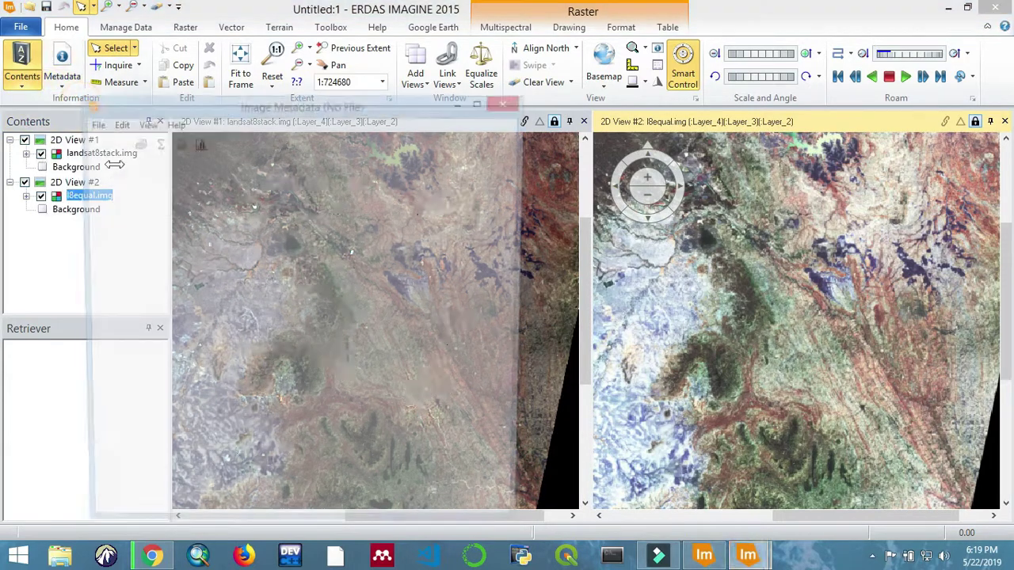
Step: Place l8equal.img's metadata window right of the original and show its roughly 37–255 histogram
click(287, 105)
drag(287, 105, 792, 120)
mouse_move(748, 557)
click(730, 492)
click(691, 169)
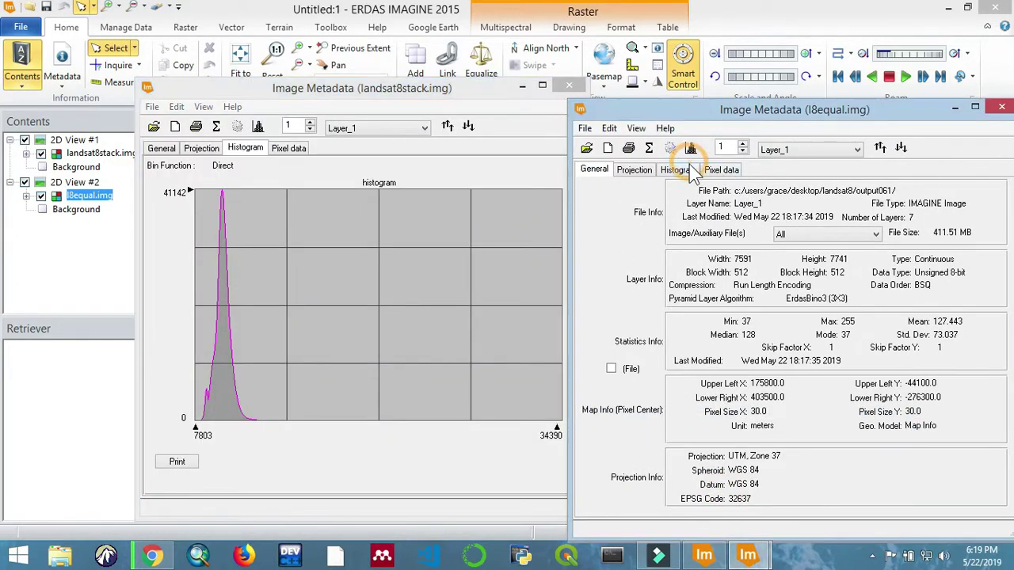
click(691, 170)
drag(737, 118, 735, 105)
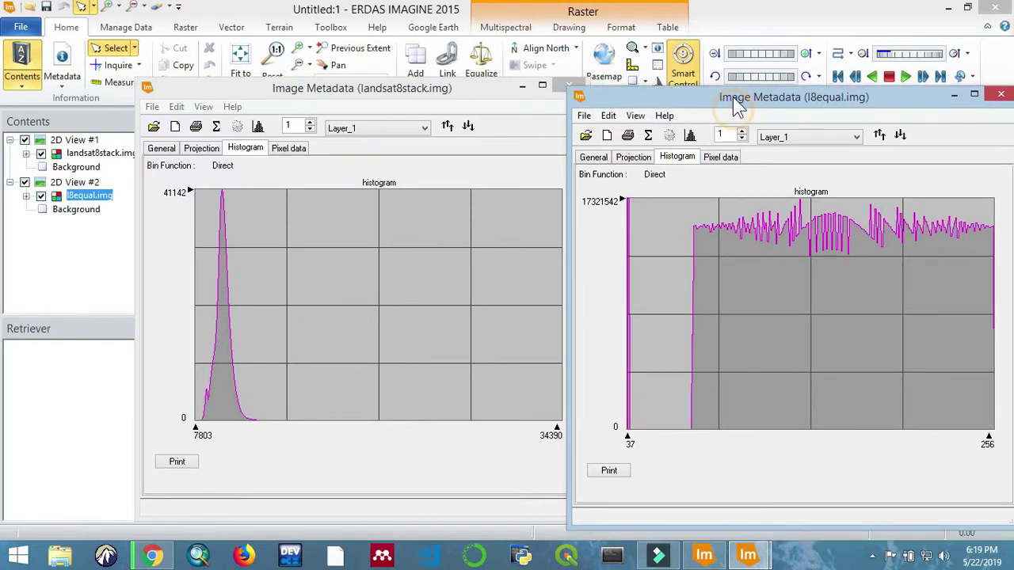